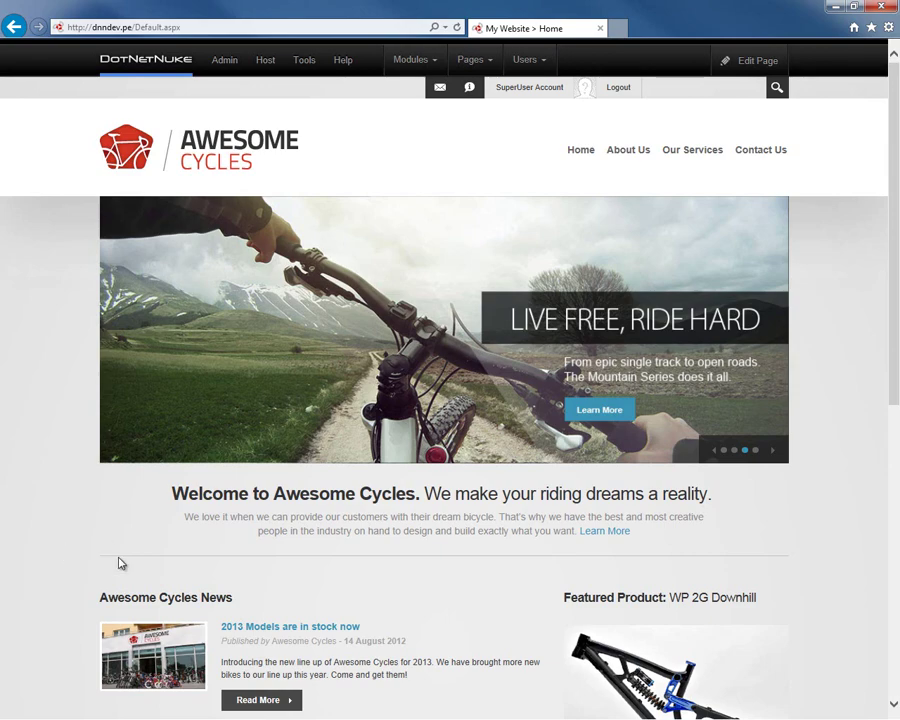
Bring up the Edit Page menu in the control bar
{"action": "mouse_move", "coordinate": [726, 78]}
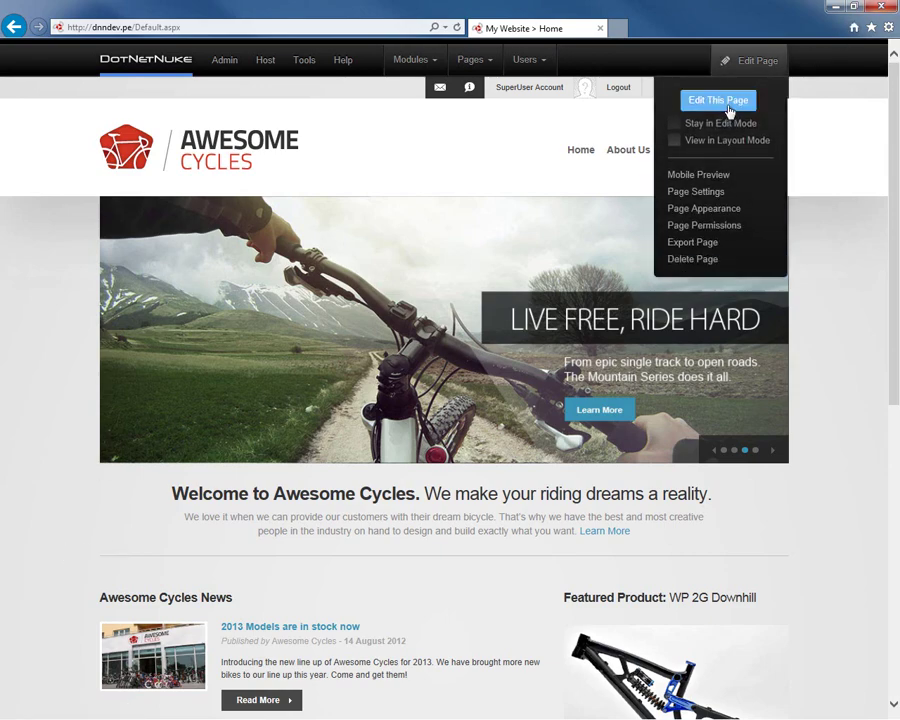
Switch the home page into edit mode and open the Welcome to Awesome Cycles module's Settings
{"action": "left_click", "coordinate": [718, 101]}
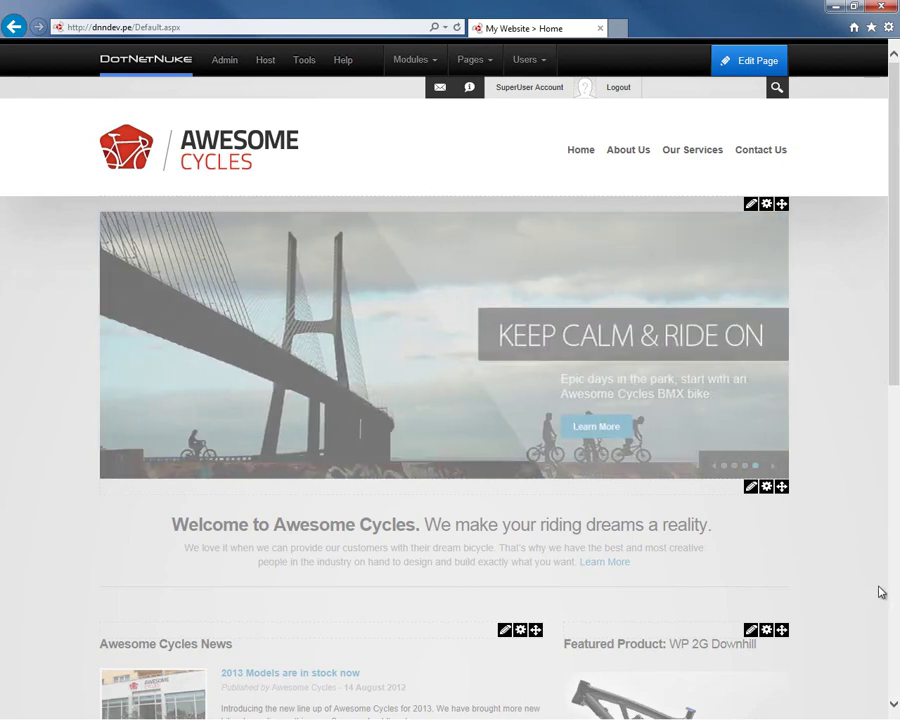
{"action": "scroll", "coordinate": [880, 591], "scroll_direction": "down", "scroll_amount": 2}
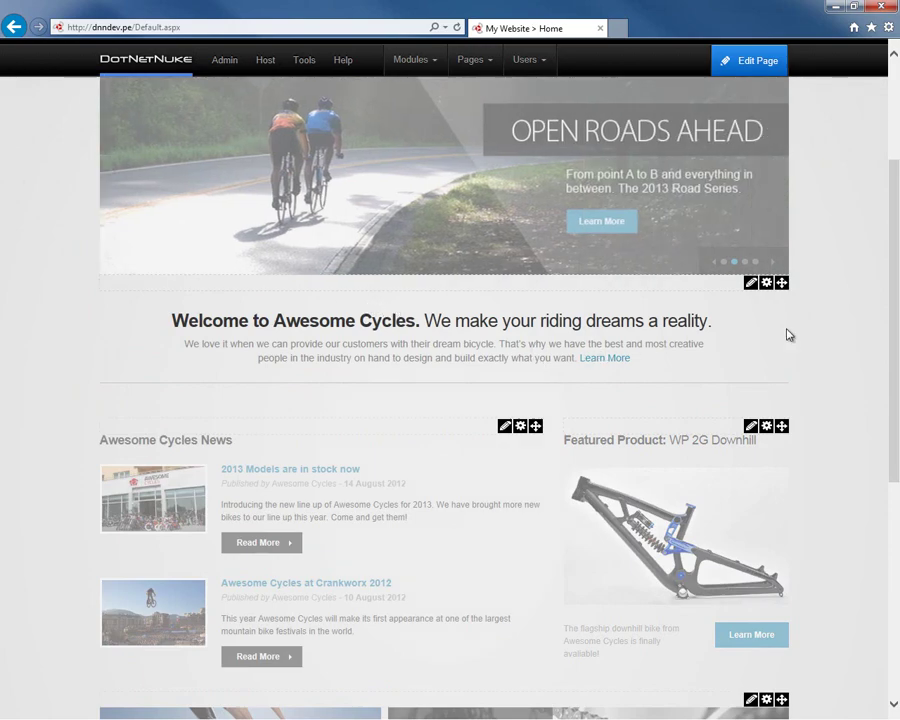
{"action": "mouse_move", "coordinate": [768, 291]}
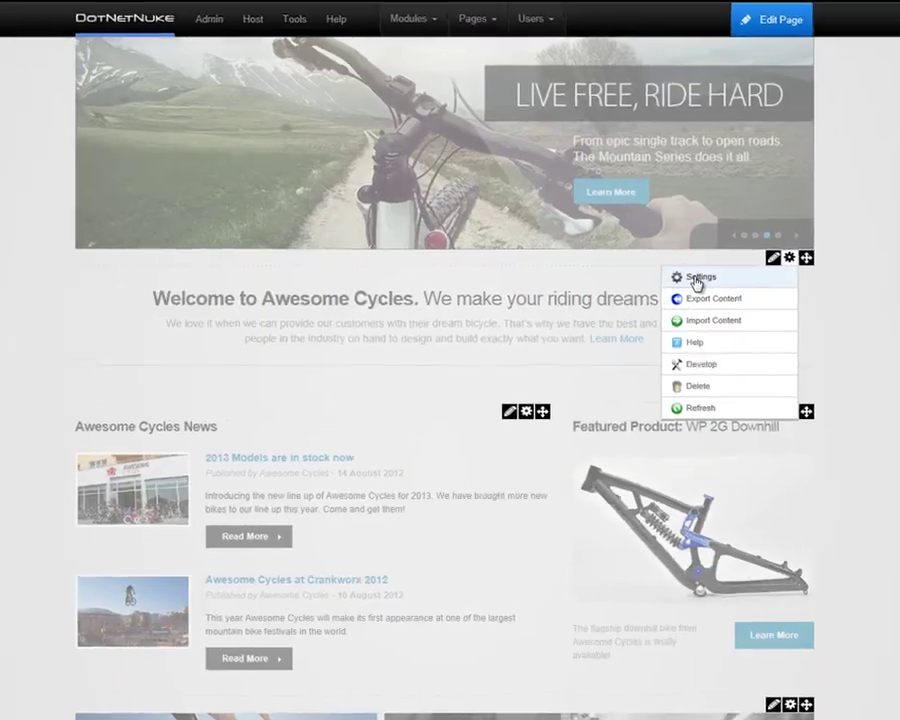
{"action": "left_click", "coordinate": [680, 302]}
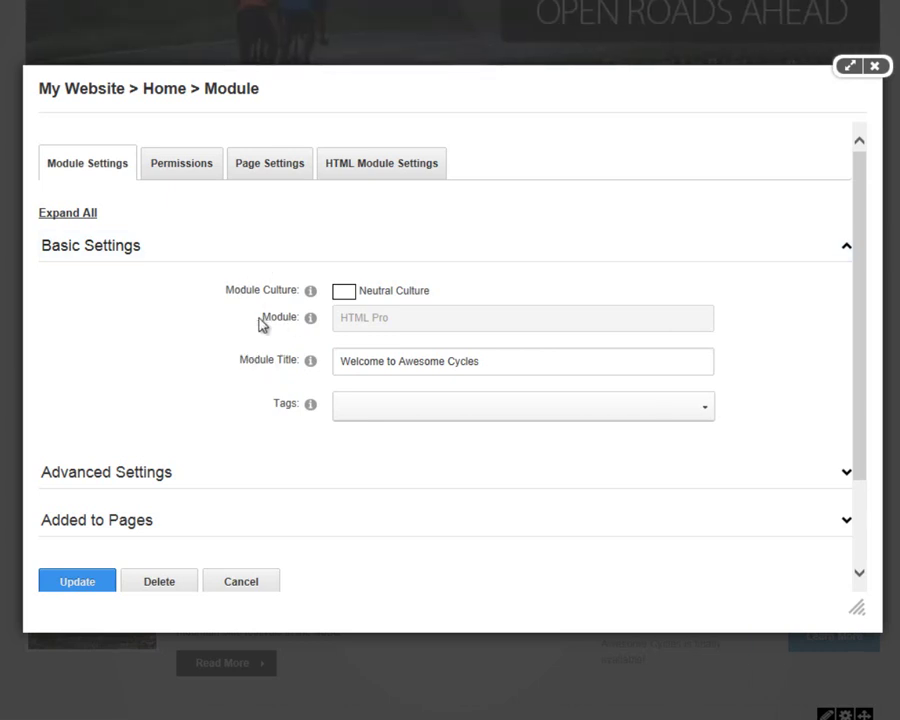
Check the HTML Pro module type and Module Title help, then collapse Basic Settings
{"action": "triple_click", "coordinate": [357, 317]}
{"action": "left_click", "coordinate": [417, 325]}
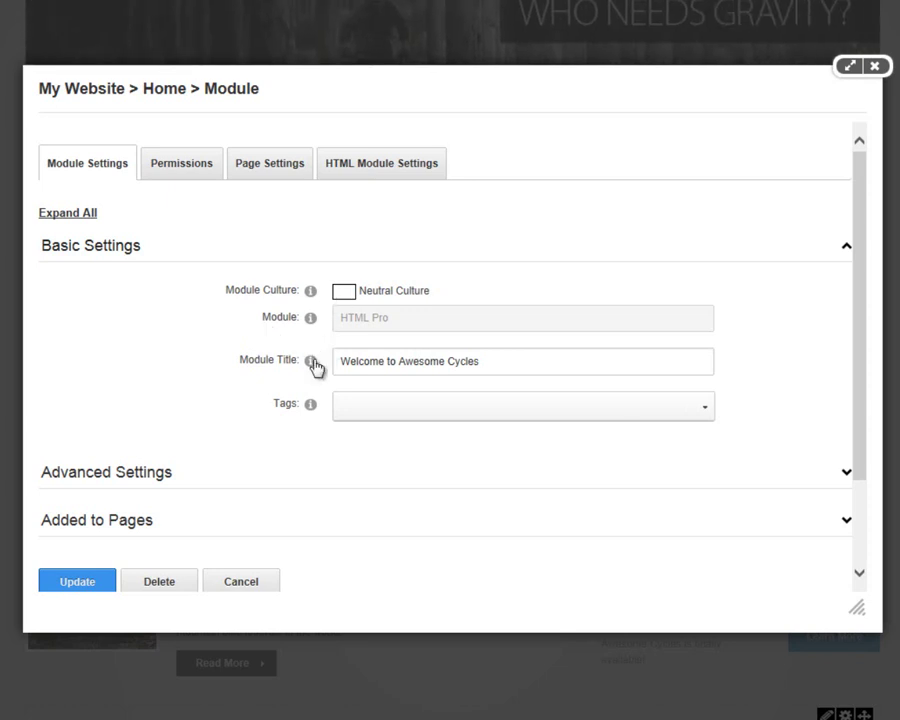
{"action": "mouse_move", "coordinate": [314, 367]}
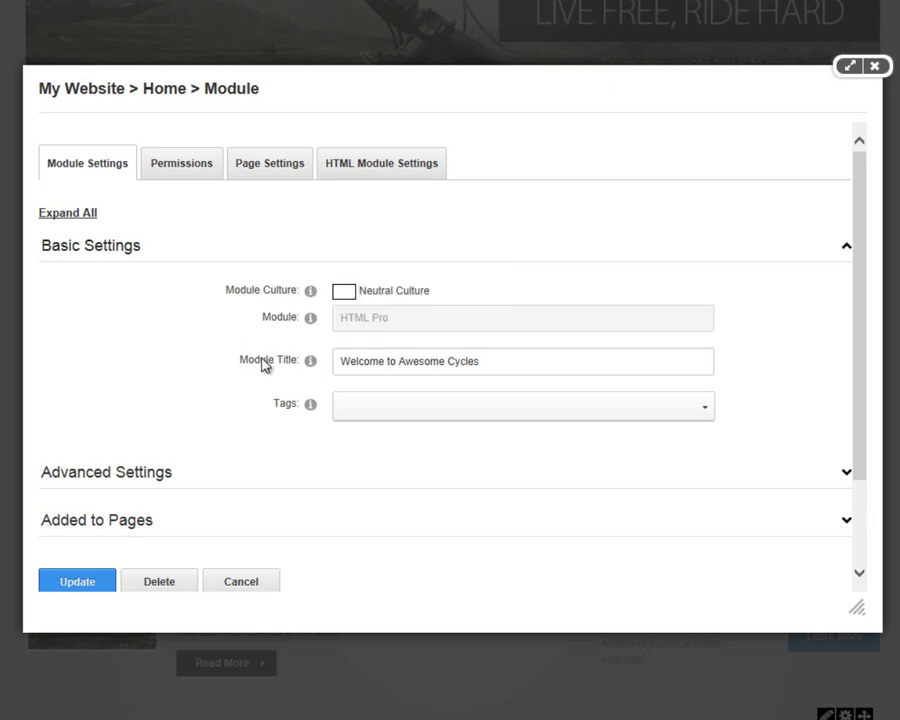
{"action": "left_click", "coordinate": [128, 252]}
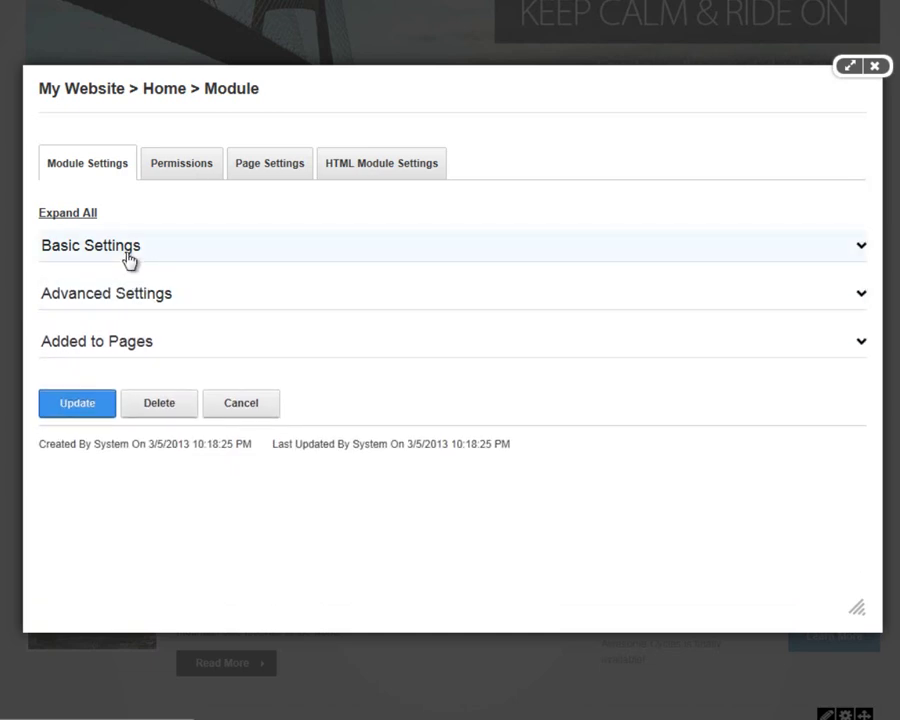
Expand Advanced Settings to show the Is Shareable, View Only and header/footer options
{"action": "left_click", "coordinate": [163, 300]}
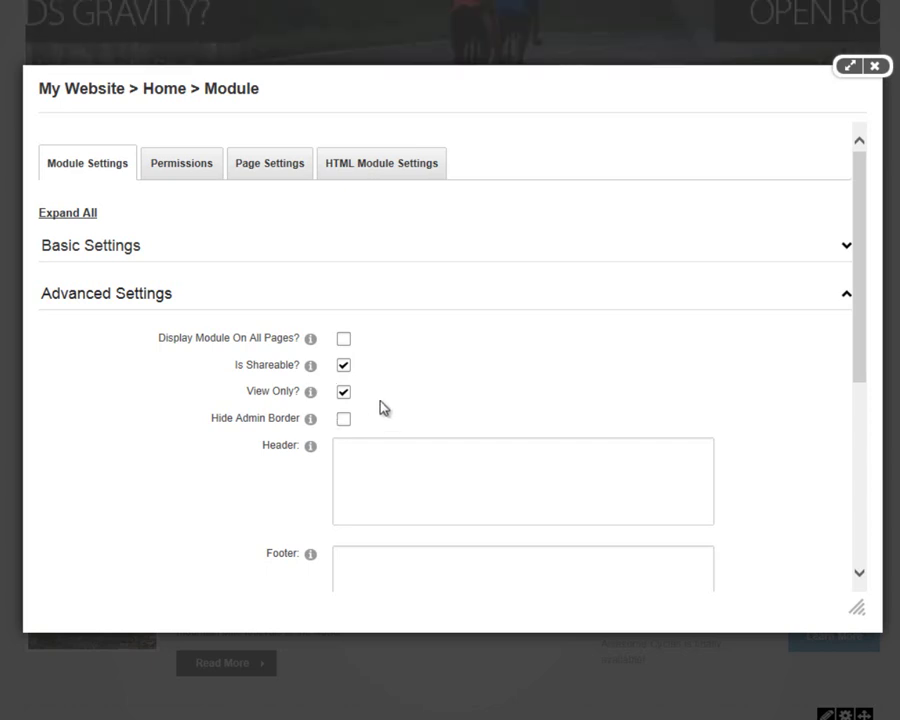
Scroll through the advanced options down to Start and End Date and back up
{"action": "scroll", "coordinate": [390, 400], "scroll_direction": "down", "scroll_amount": 1}
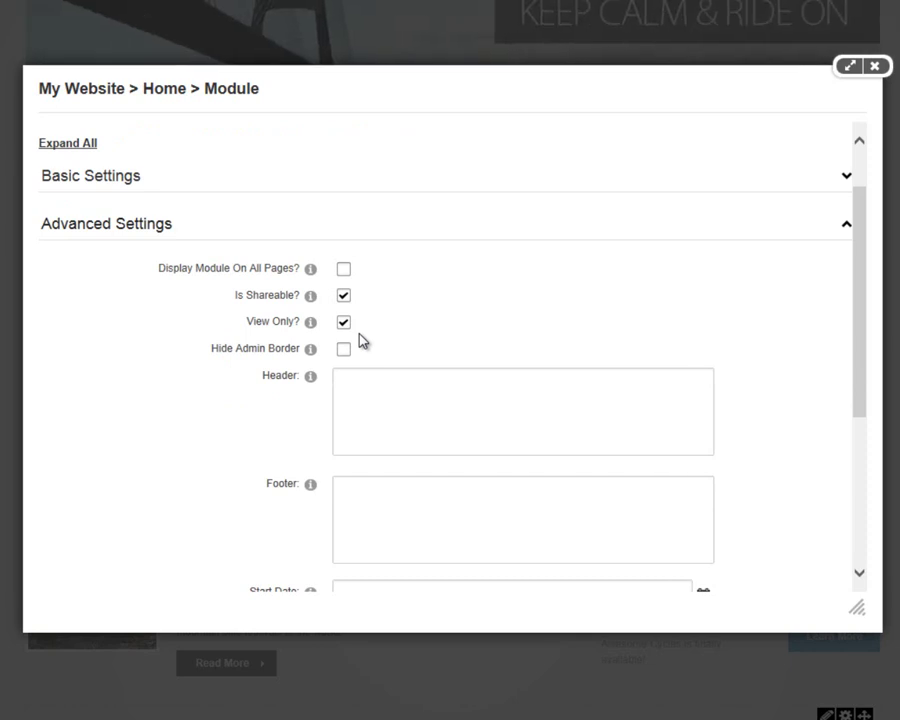
{"action": "scroll", "coordinate": [362, 335], "scroll_direction": "down", "scroll_amount": 2}
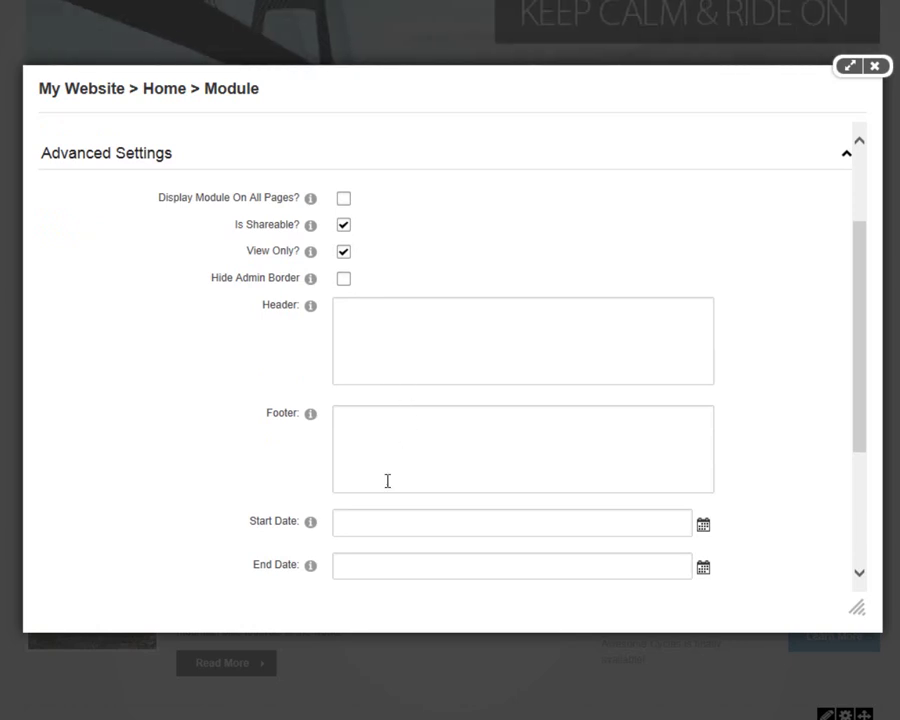
{"action": "scroll", "coordinate": [387, 481], "scroll_direction": "down", "scroll_amount": 1}
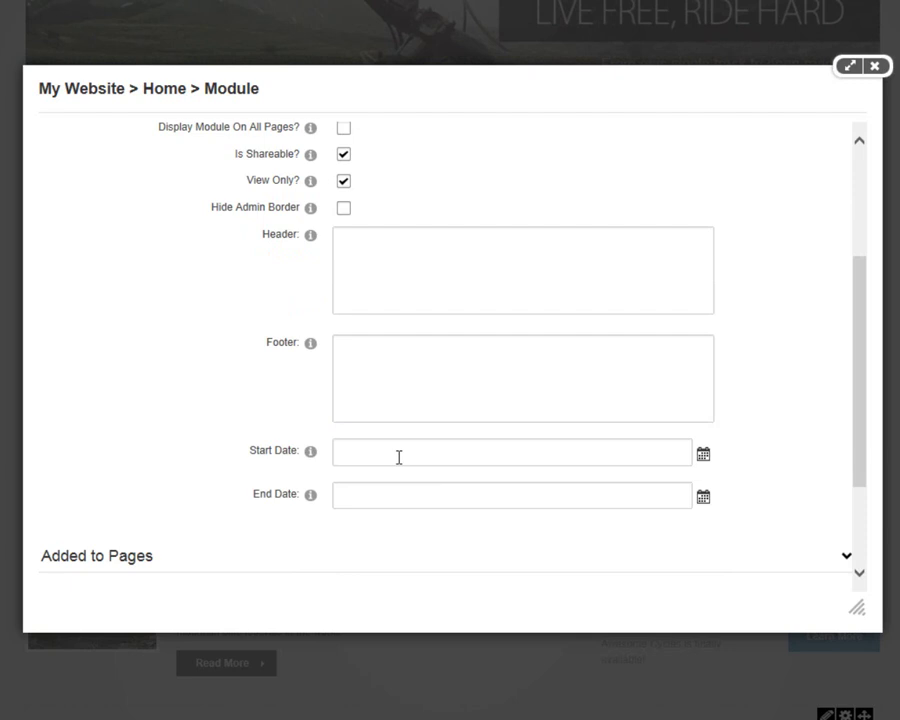
{"action": "scroll", "coordinate": [398, 457], "scroll_direction": "up", "scroll_amount": 2}
Collapse Advanced Settings, check Added to Pages and Permissions, then view the Page Settings tab
{"action": "left_click", "coordinate": [151, 153]}
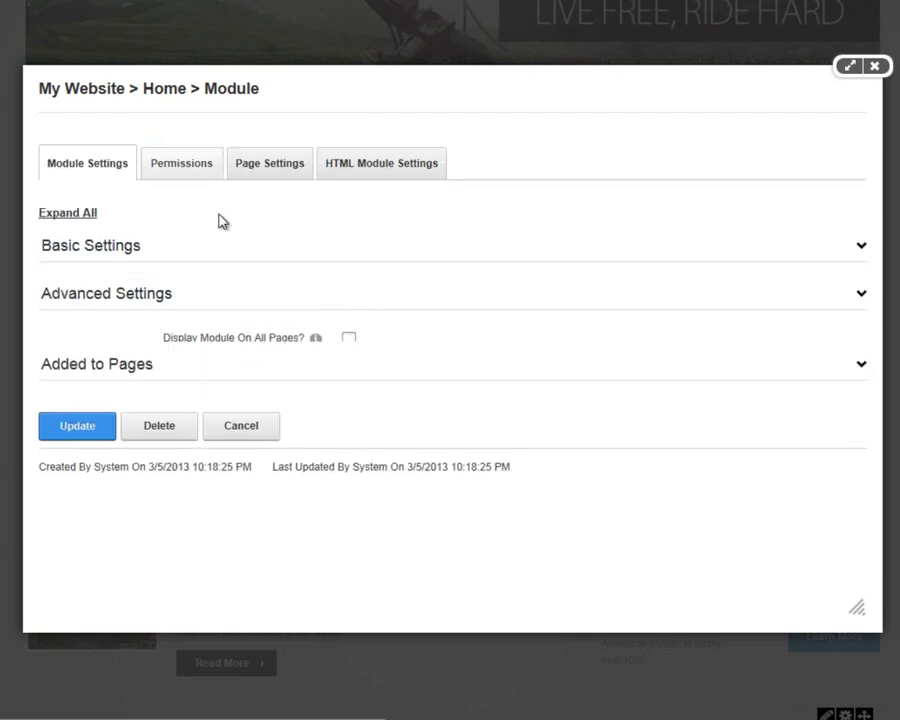
{"action": "left_click", "coordinate": [191, 343]}
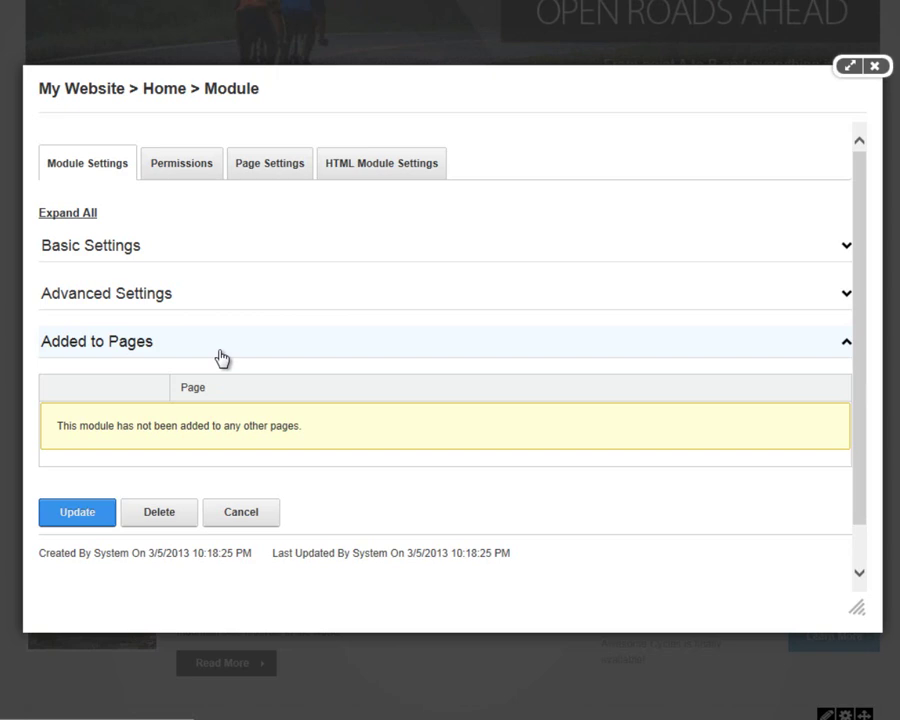
{"action": "left_click", "coordinate": [221, 356]}
{"action": "left_click", "coordinate": [200, 172]}
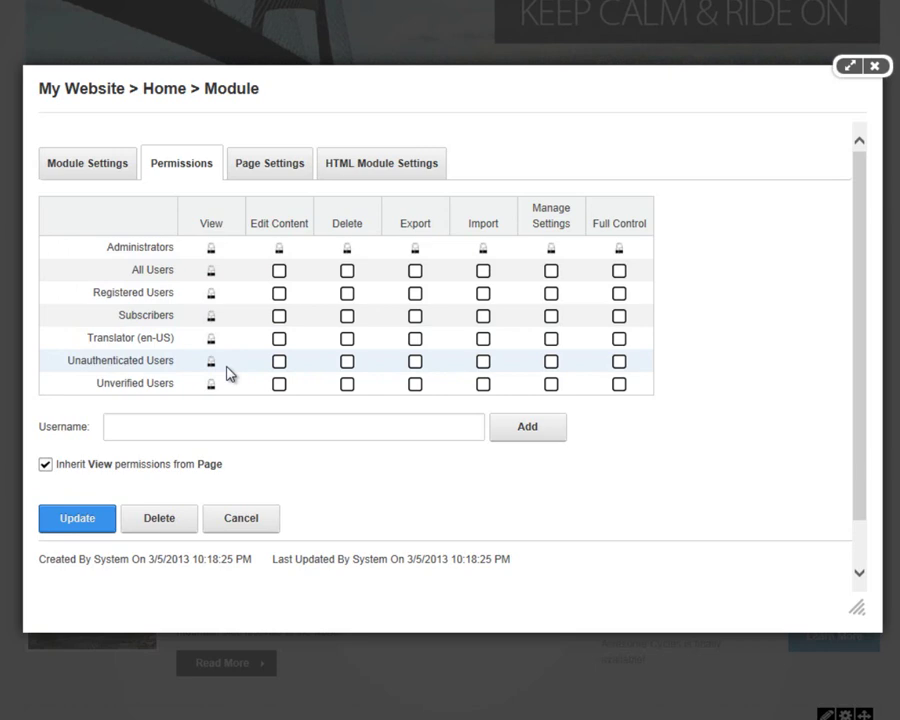
{"action": "left_click", "coordinate": [251, 174]}
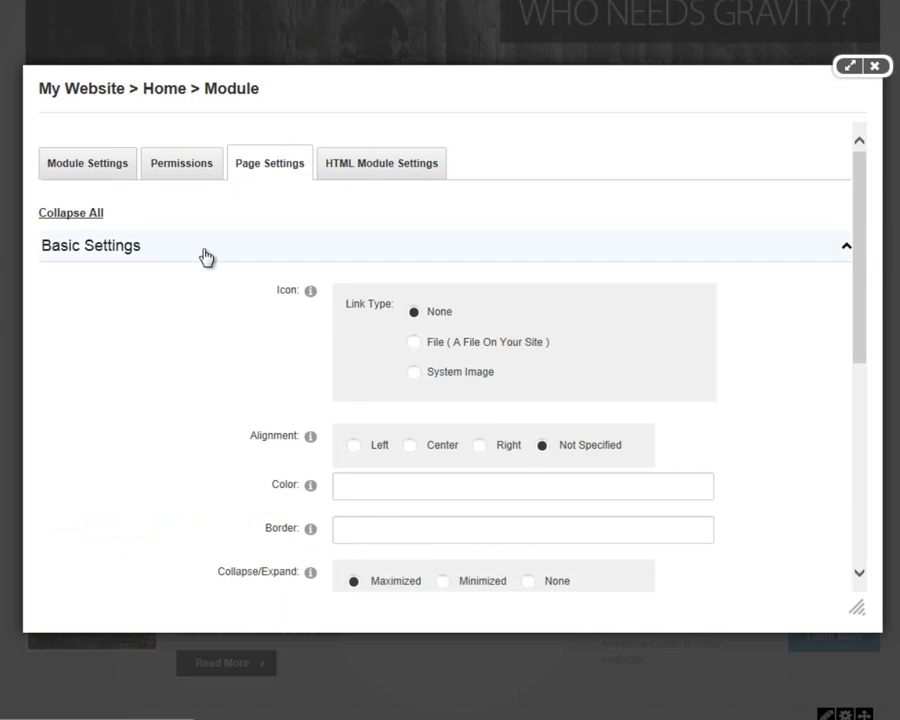
{"action": "scroll", "coordinate": [209, 253], "scroll_direction": "down", "scroll_amount": 1}
{"action": "scroll", "coordinate": [209, 253], "scroll_direction": "up", "scroll_amount": 1}
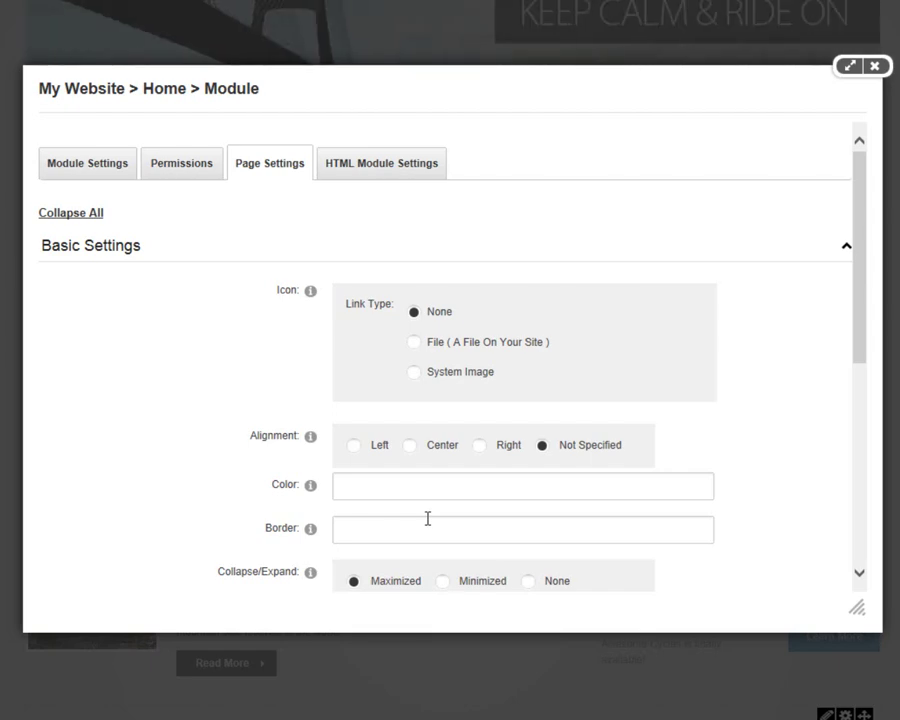
{"action": "scroll", "coordinate": [427, 518], "scroll_direction": "down", "scroll_amount": 5}
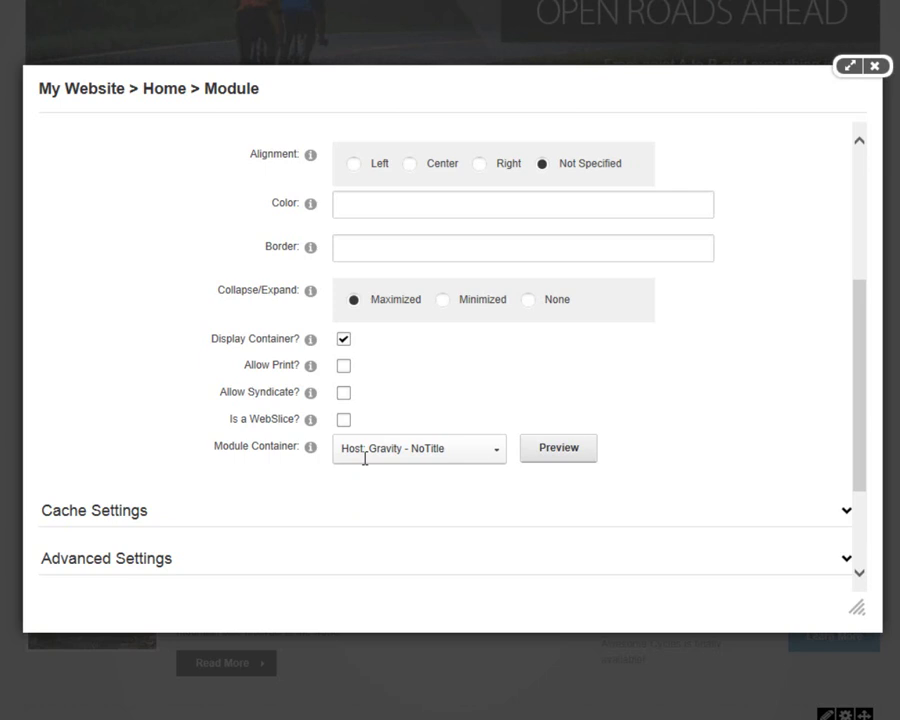
{"action": "left_click", "coordinate": [456, 447]}
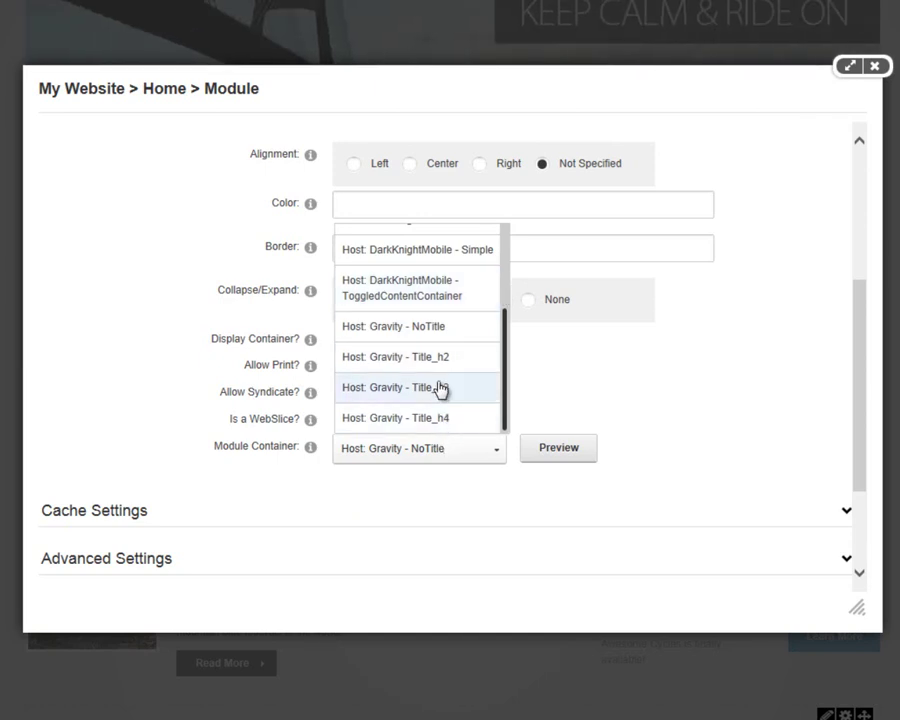
{"action": "left_click", "coordinate": [602, 419]}
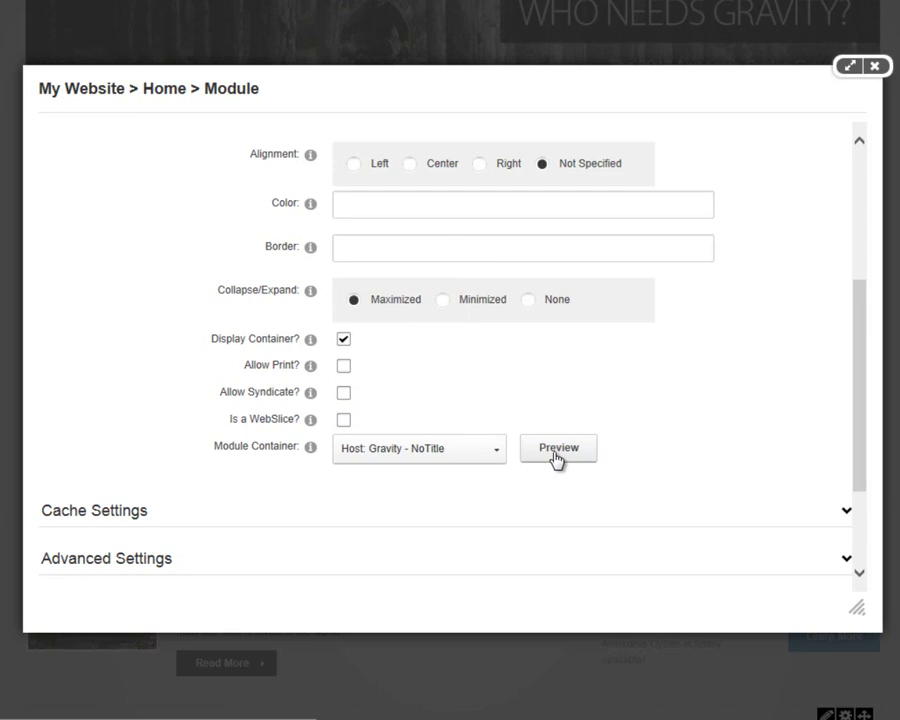
{"action": "scroll", "coordinate": [569, 396], "scroll_direction": "up", "scroll_amount": 5}
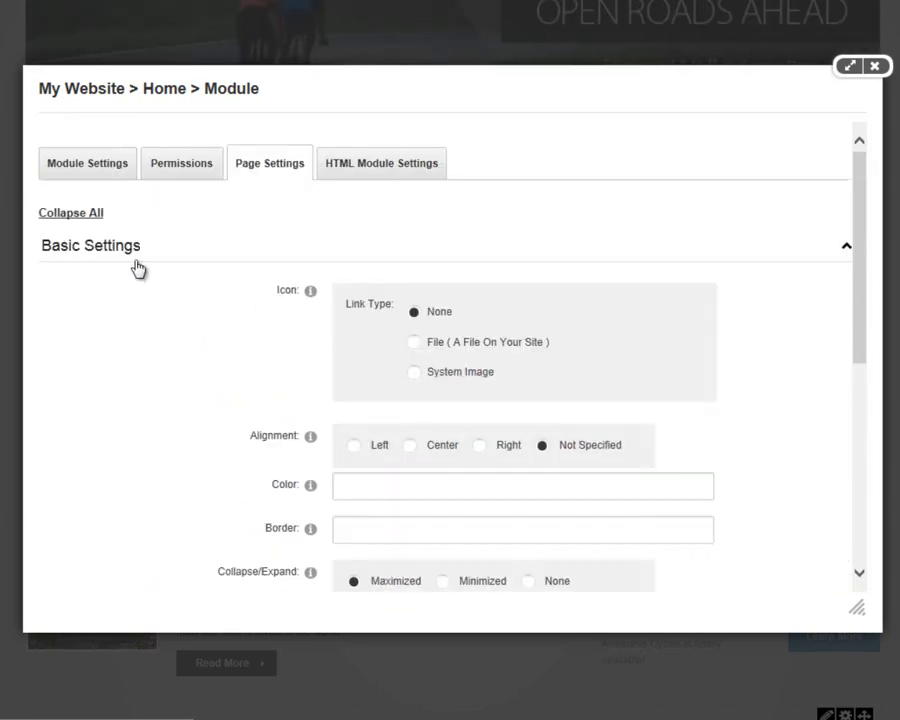
Collapse Basic Settings and review Cache Settings, leaving the output cache provider at File
{"action": "left_click", "coordinate": [145, 249]}
{"action": "left_click", "coordinate": [270, 302]}
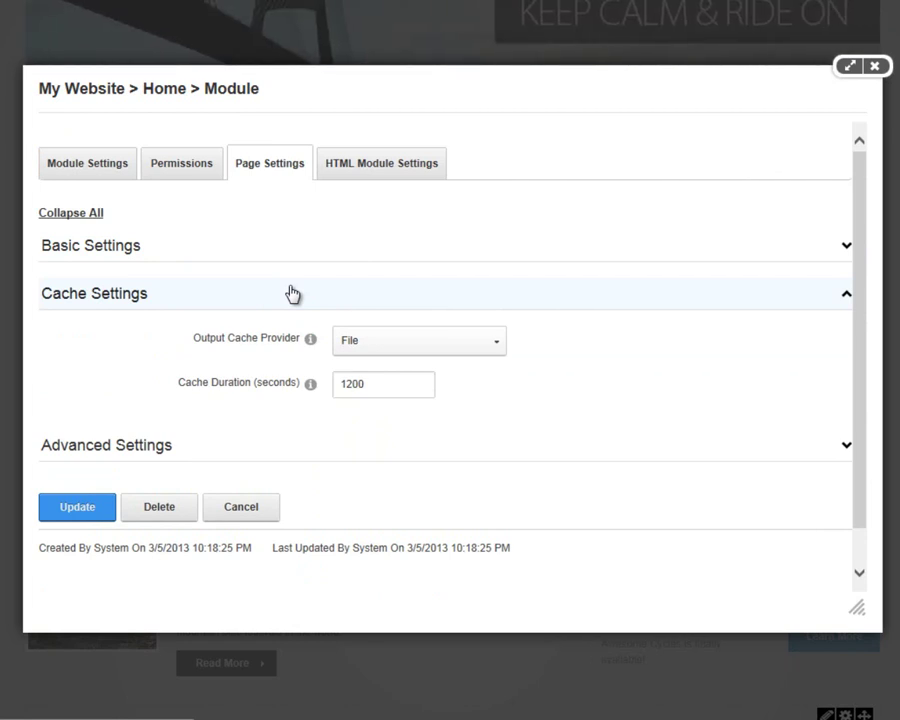
{"action": "left_click", "coordinate": [378, 342]}
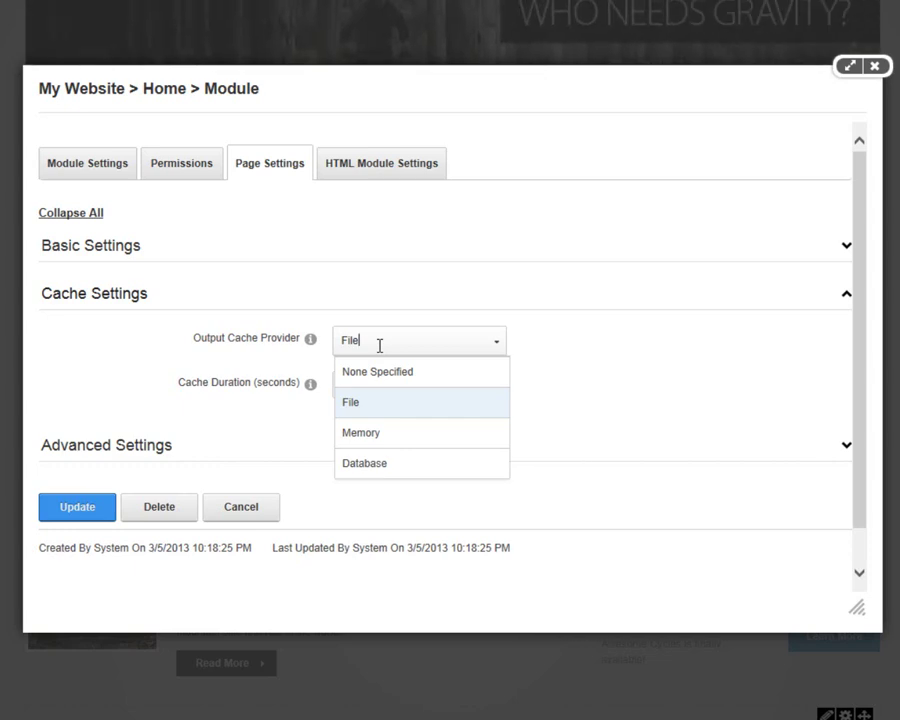
{"action": "left_click", "coordinate": [412, 305]}
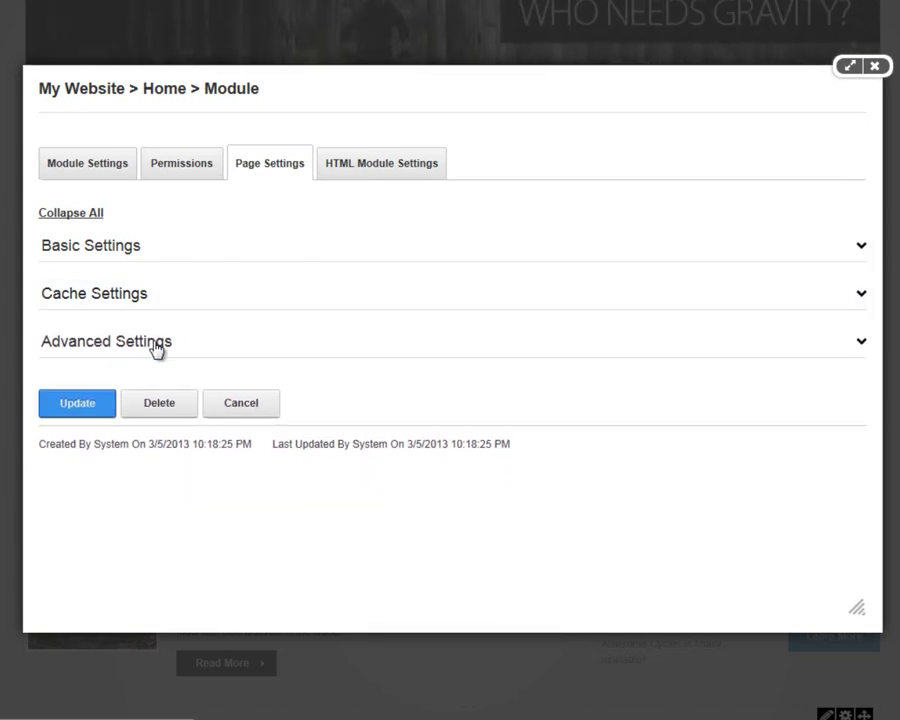
Expand Advanced Settings and browse the Move To Page list, keeping Home selected
{"action": "left_click", "coordinate": [182, 343]}
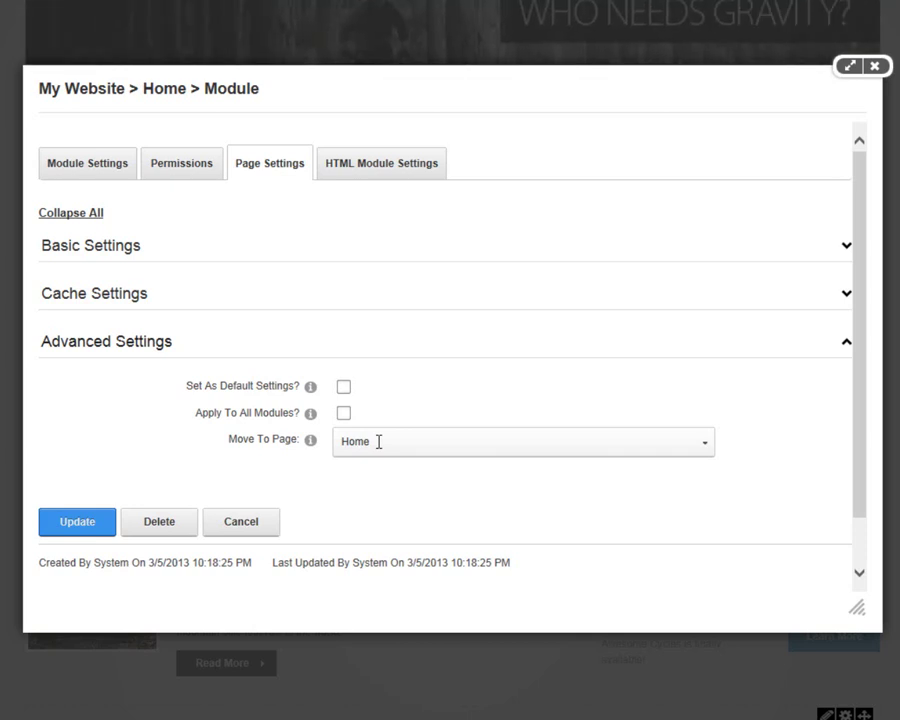
{"action": "left_click", "coordinate": [378, 441]}
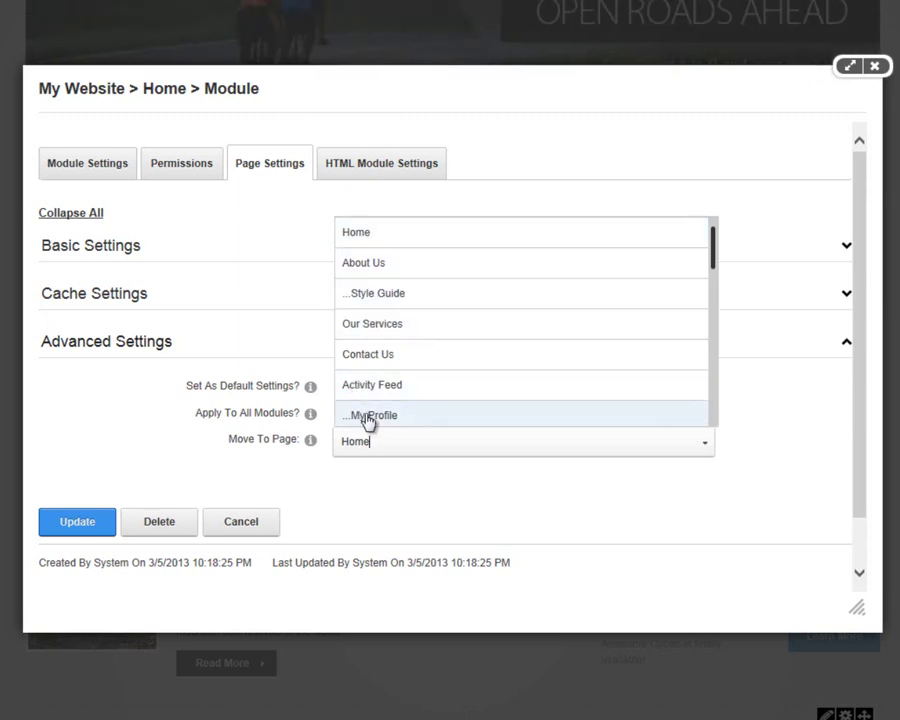
{"action": "left_click", "coordinate": [363, 513]}
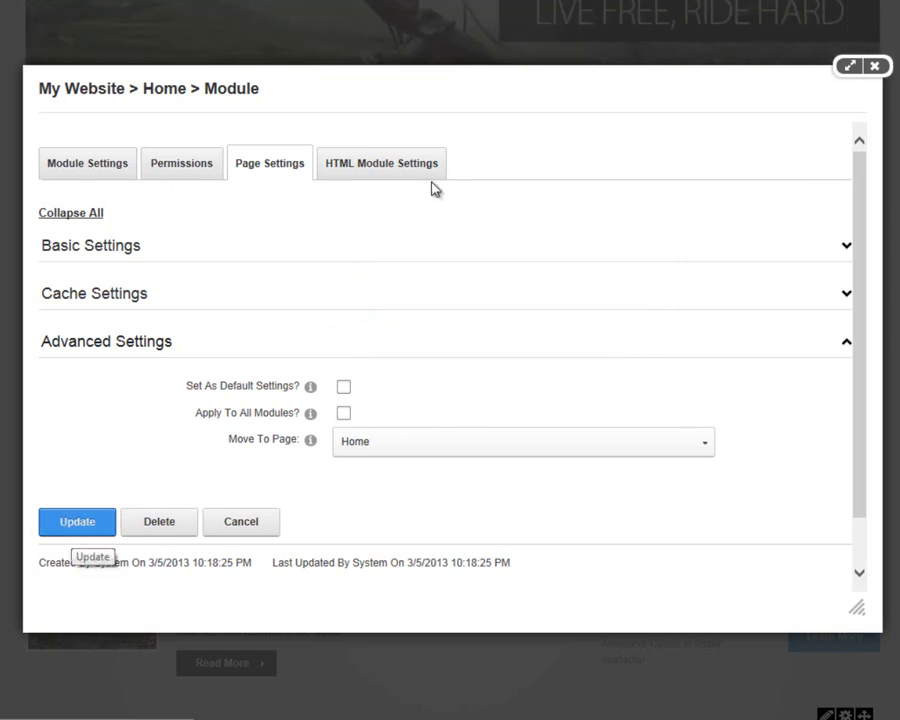
Review the HTML Module Settings tab and save the module settings with Update
{"action": "left_click", "coordinate": [400, 175]}
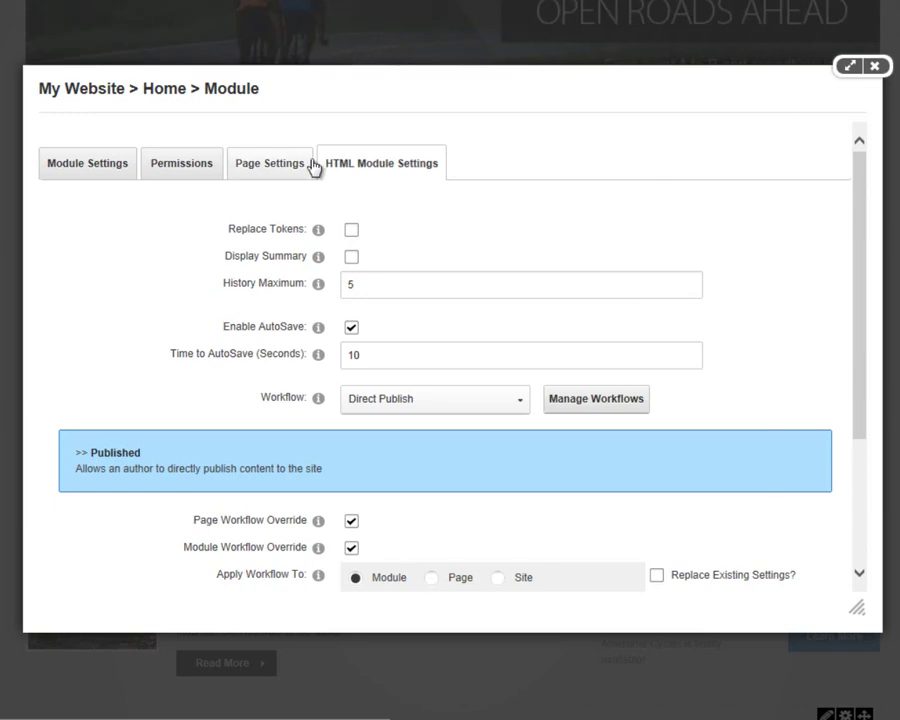
{"action": "scroll", "coordinate": [388, 199], "scroll_direction": "down", "scroll_amount": 3}
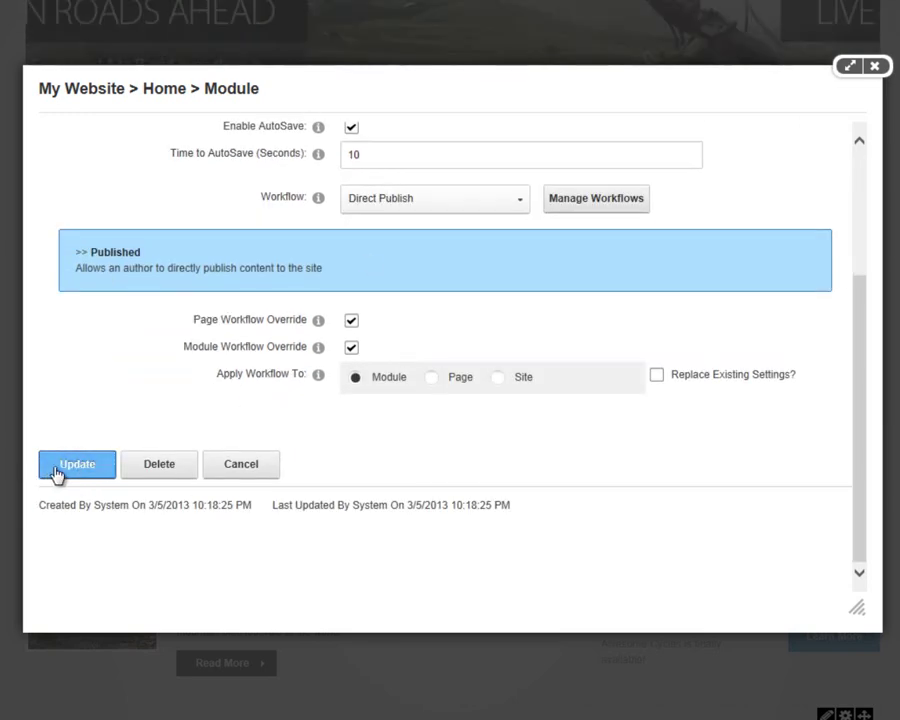
{"action": "left_click", "coordinate": [60, 472]}
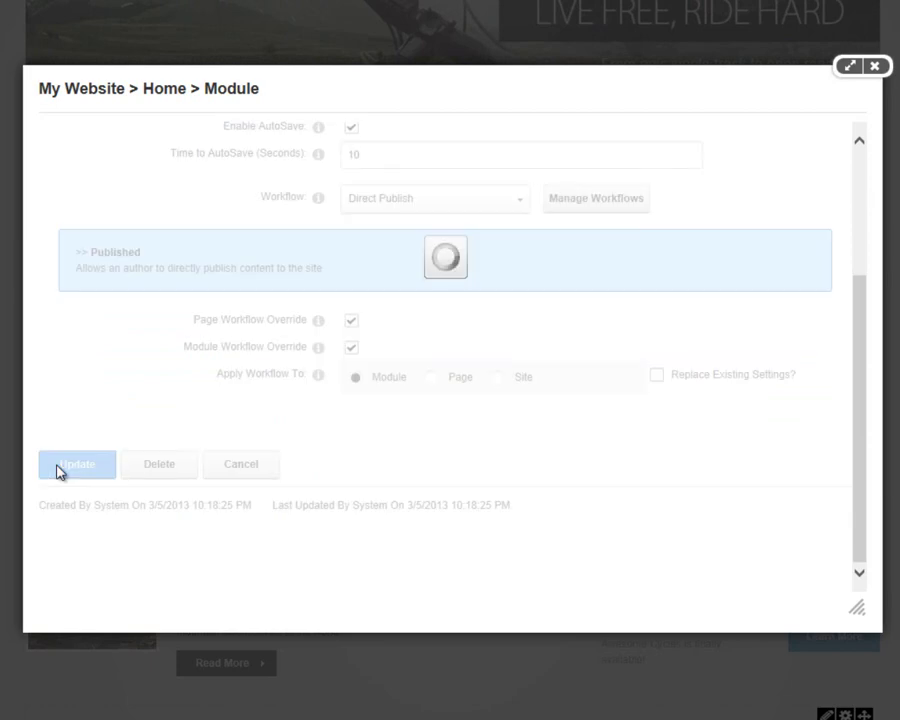